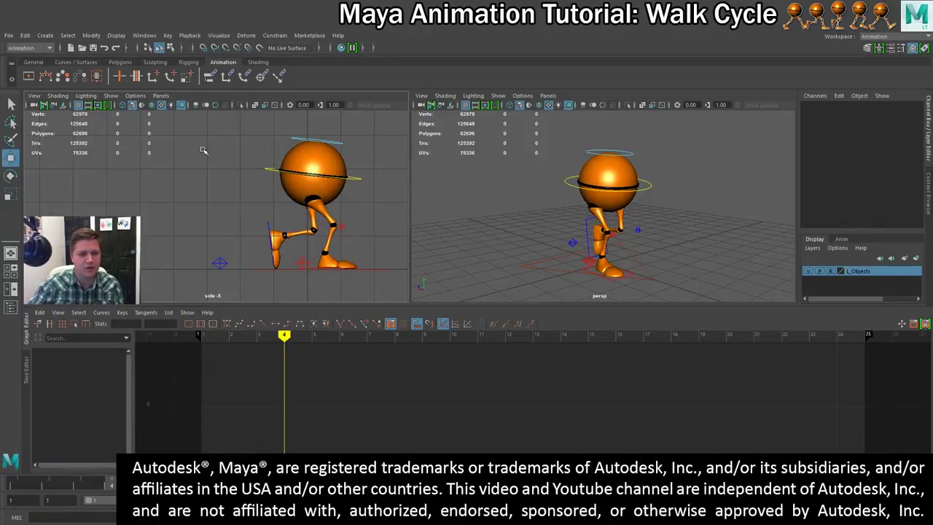
Step: Review the walk poses from frame 1 through 16 in the side view, then select the right heel control
scroll(348, 208, up, 5)
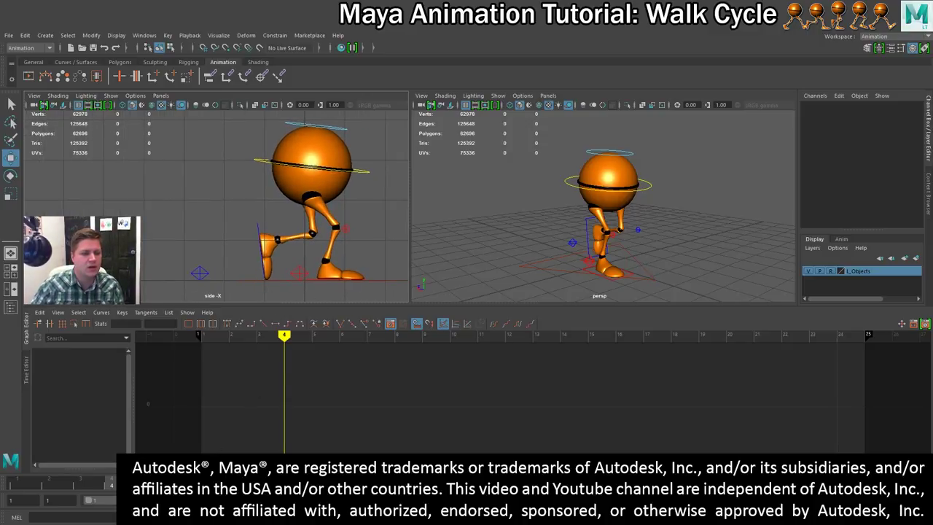
key(alt+comma)
key(alt+comma)
key(alt+comma)
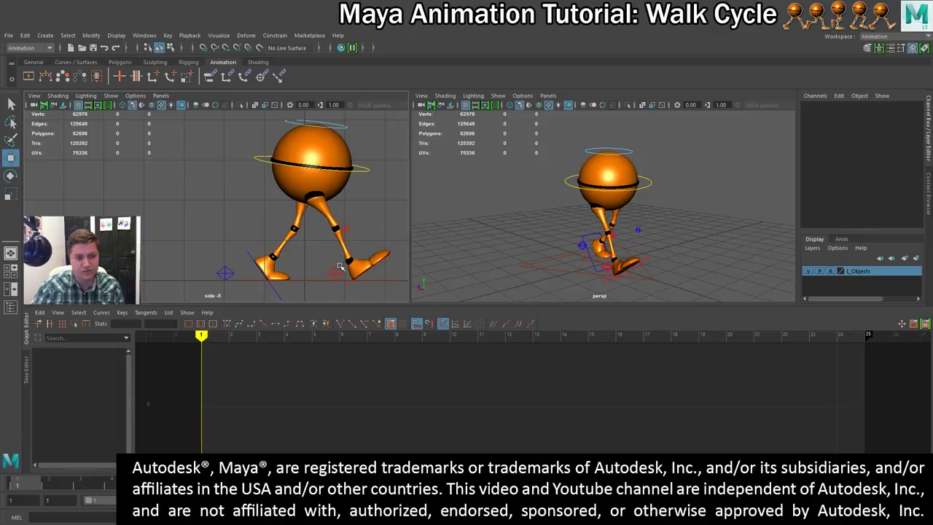
drag(32, 485, 145, 488)
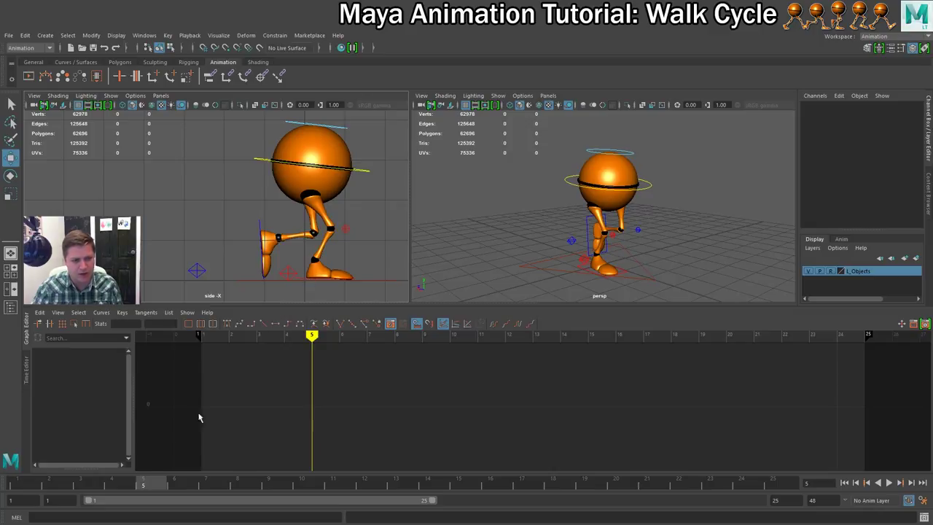
drag(156, 485, 177, 484)
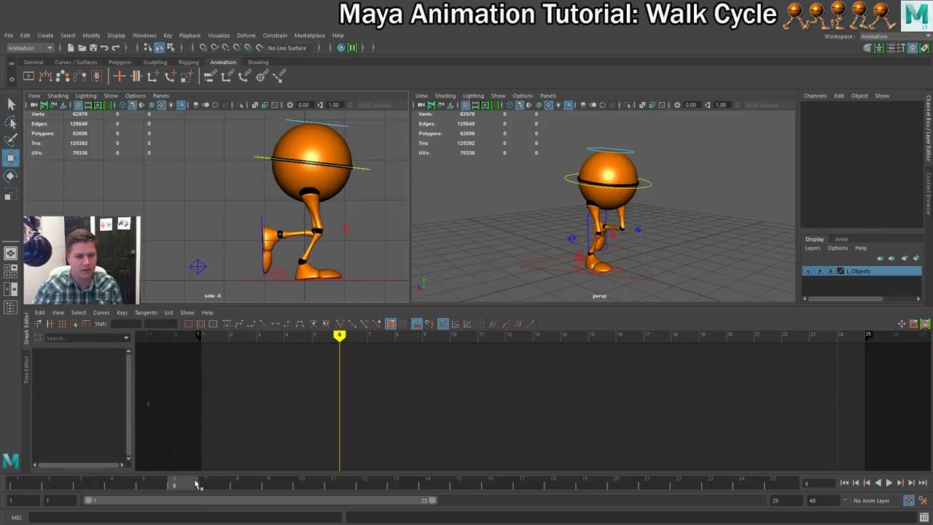
drag(195, 485, 338, 484)
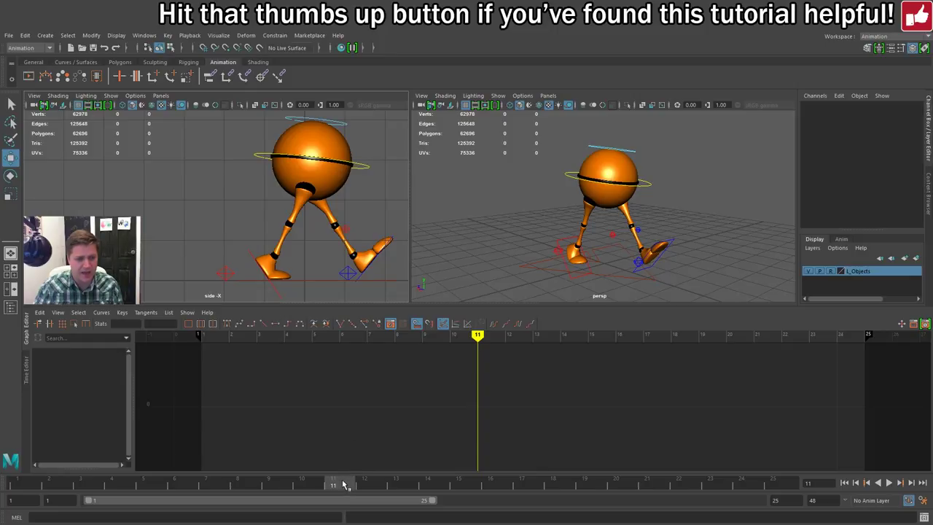
drag(345, 485, 351, 449)
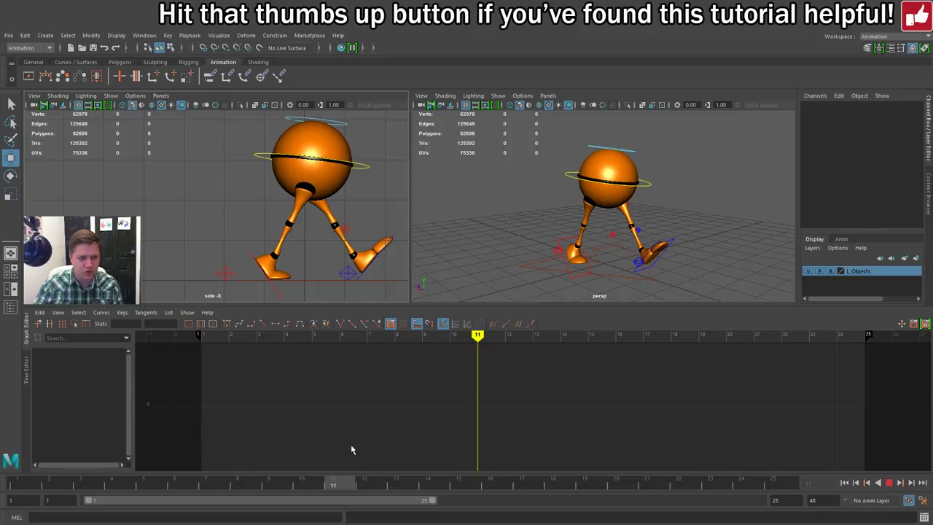
click(347, 273)
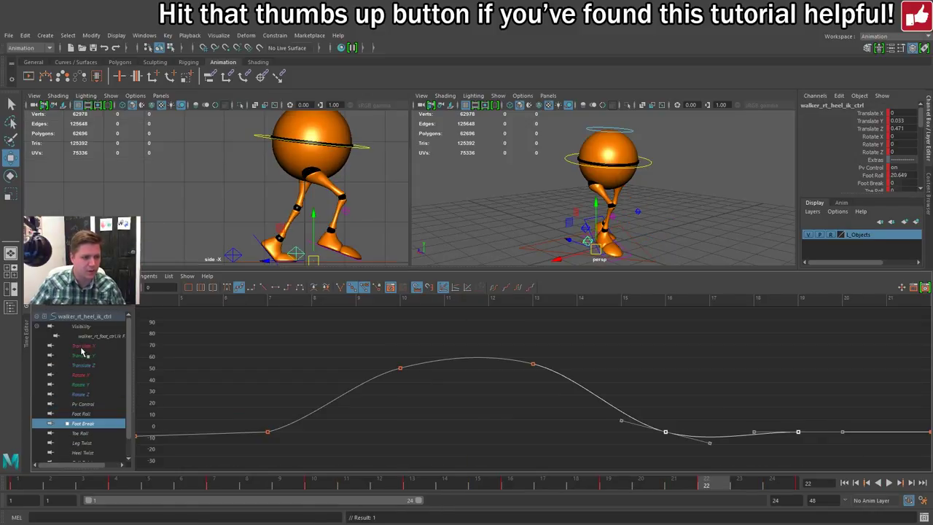
Step: Frame all of the right heel control's channels, change the tangents on every key, and play the walk
drag(82, 353, 85, 454)
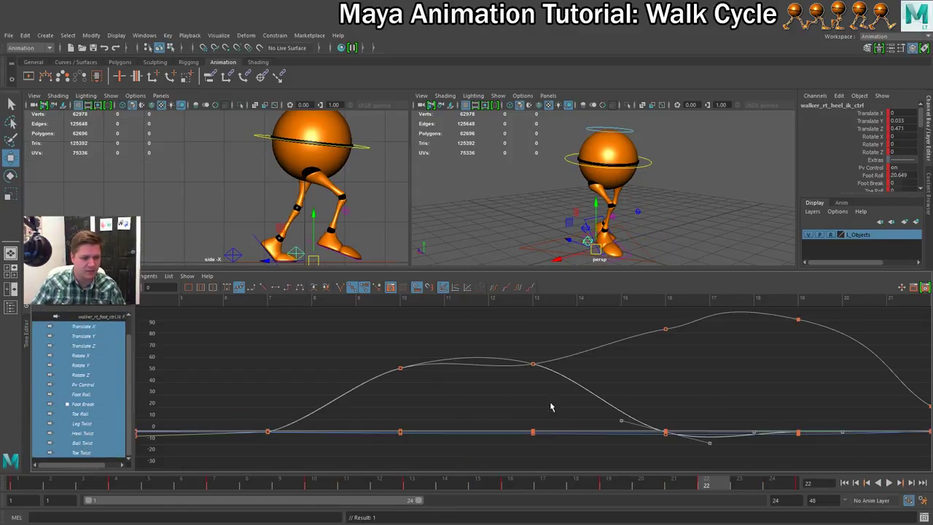
key(a)
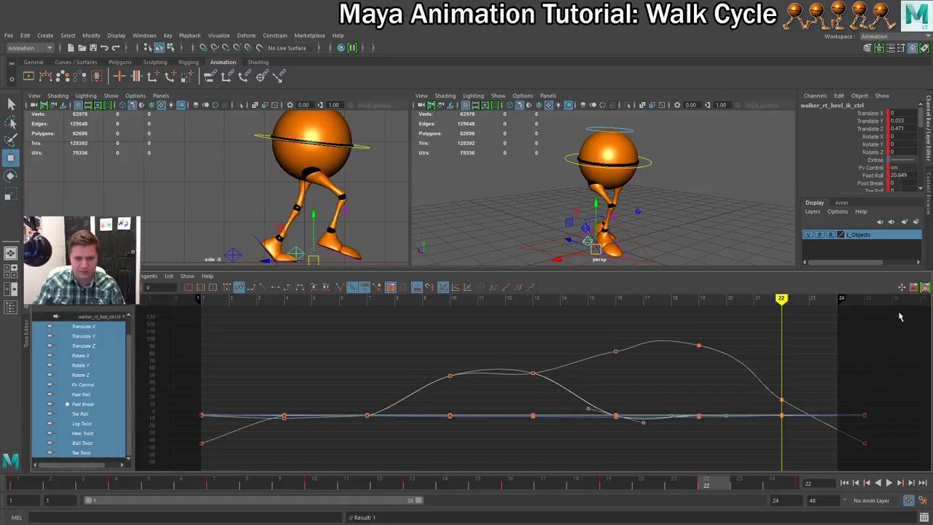
drag(768, 432, 182, 465)
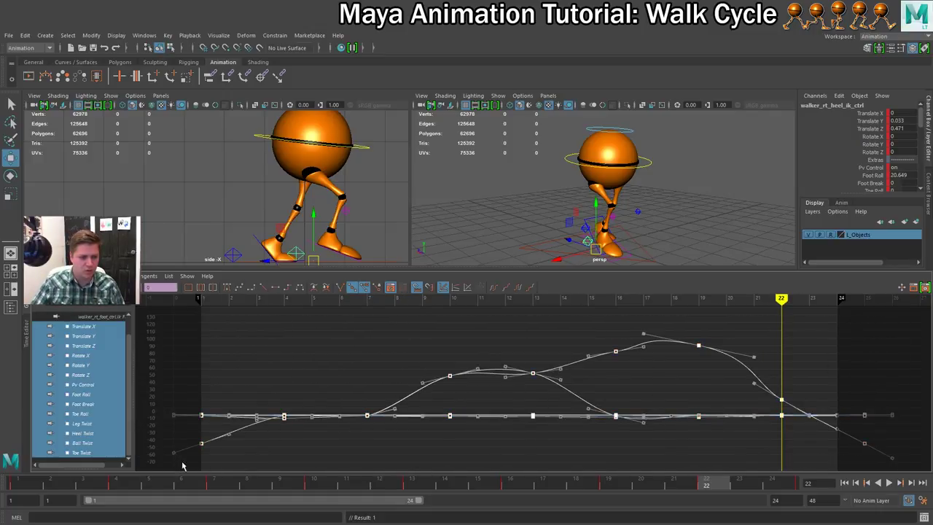
click(240, 288)
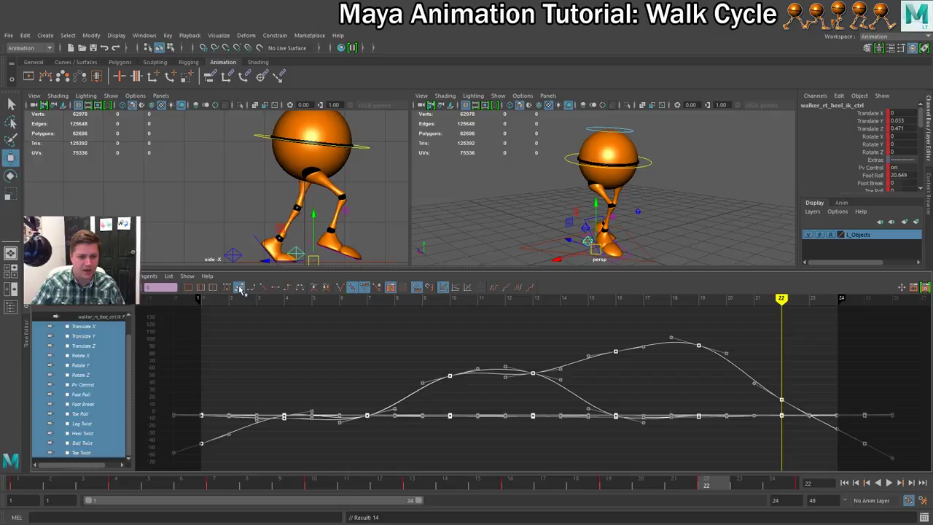
click(889, 483)
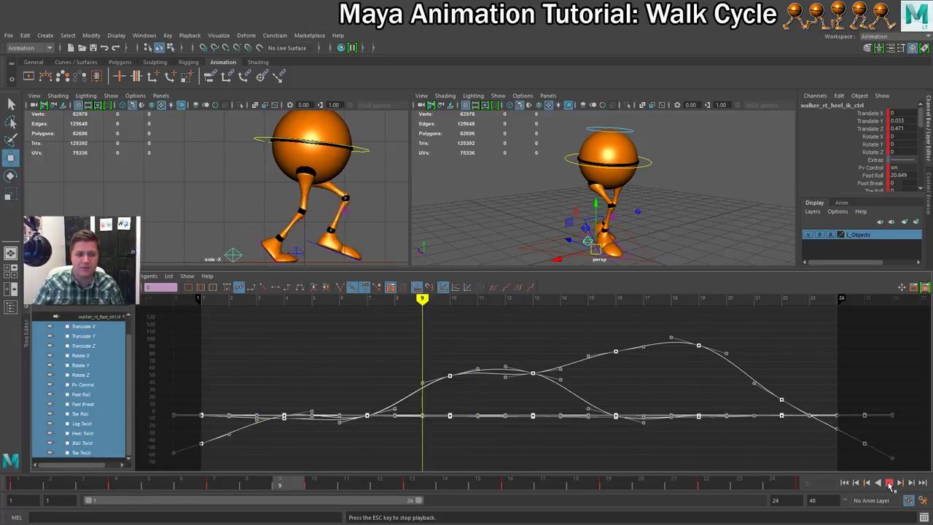
Step: Stop playback and select the knee and heel leg controls with all their Graph Editor channels
click(889, 483)
scroll(263, 157, down, 3)
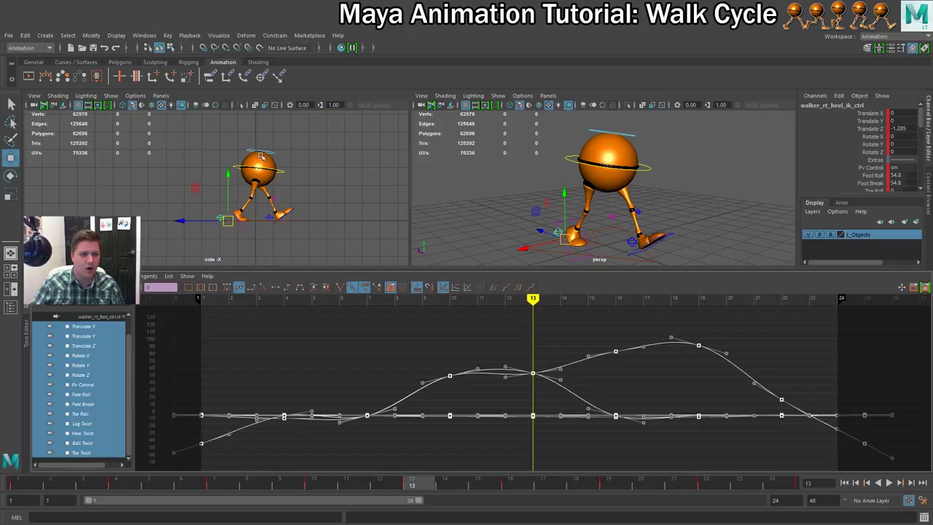
drag(181, 130, 337, 244)
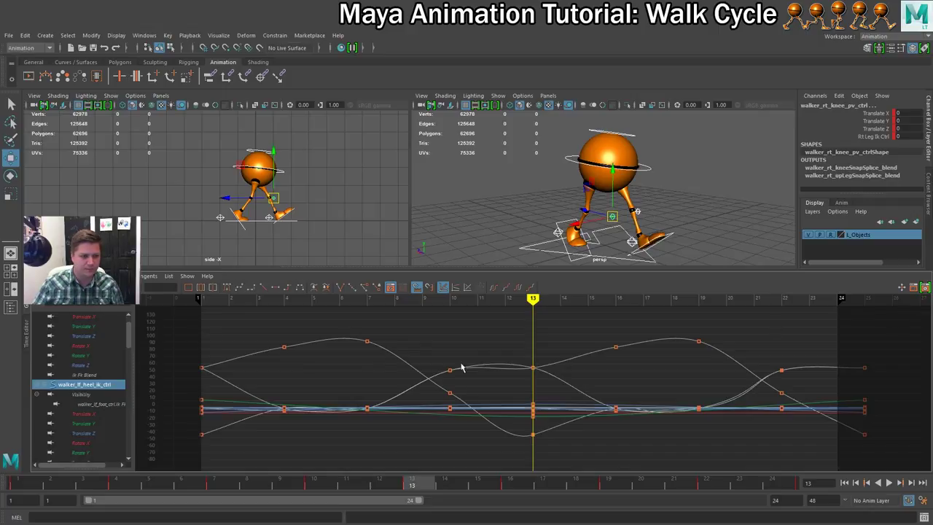
scroll(80, 357, up, 1)
drag(78, 336, 88, 459)
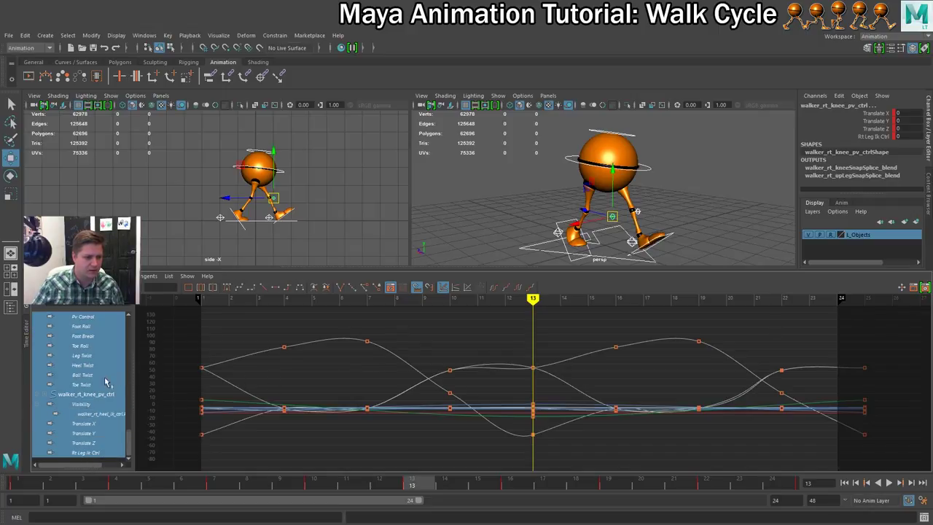
Step: Apply the same tangent change to every leg-control key, then clear the selection
scroll(102, 382, up, 5)
drag(75, 319, 86, 455)
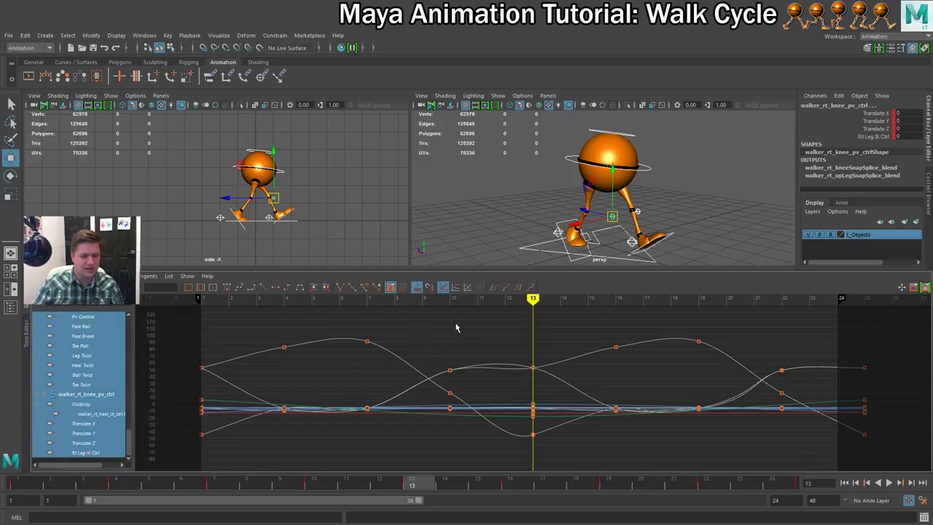
drag(878, 319, 183, 440)
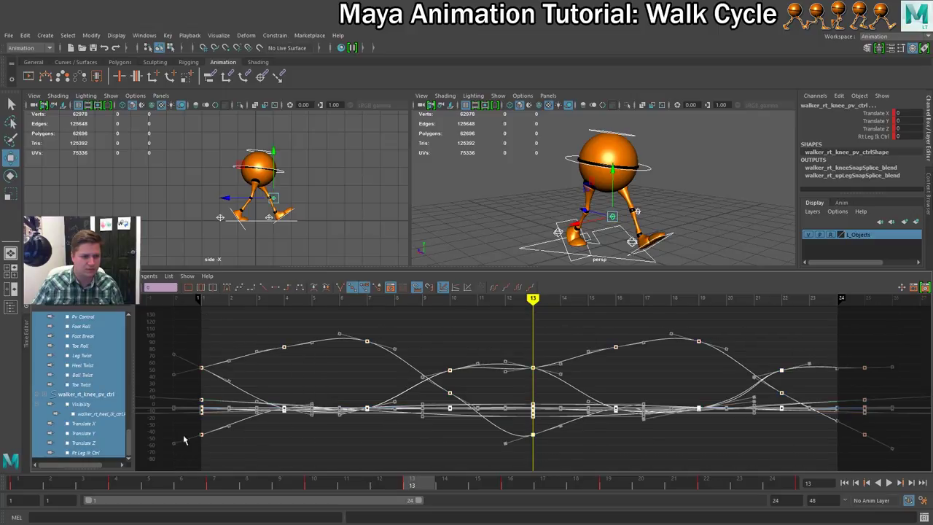
click(239, 287)
click(481, 368)
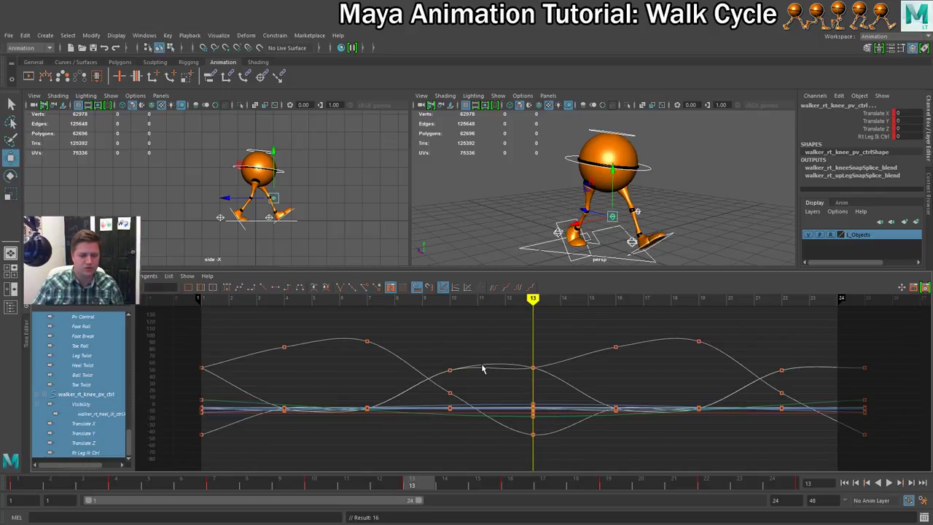
click(494, 240)
Step: Play and stop the walk, return to frame 1, and select the left heel control to show its curves
scroll(325, 210, up, 3)
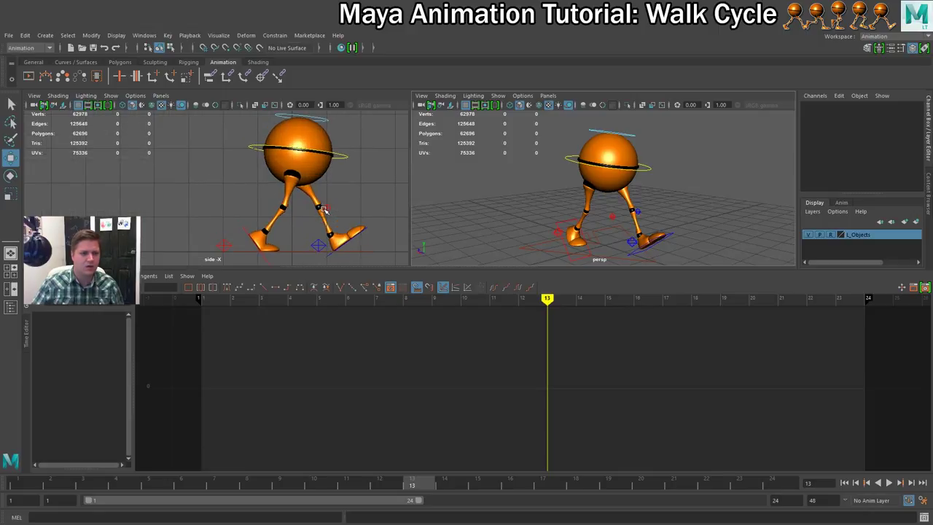
click(891, 483)
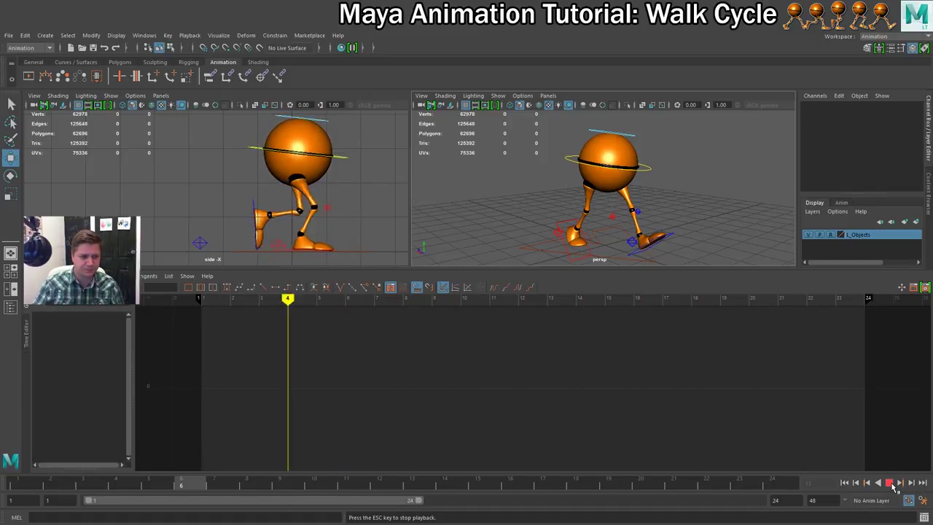
click(890, 483)
drag(575, 485, 2, 448)
click(223, 245)
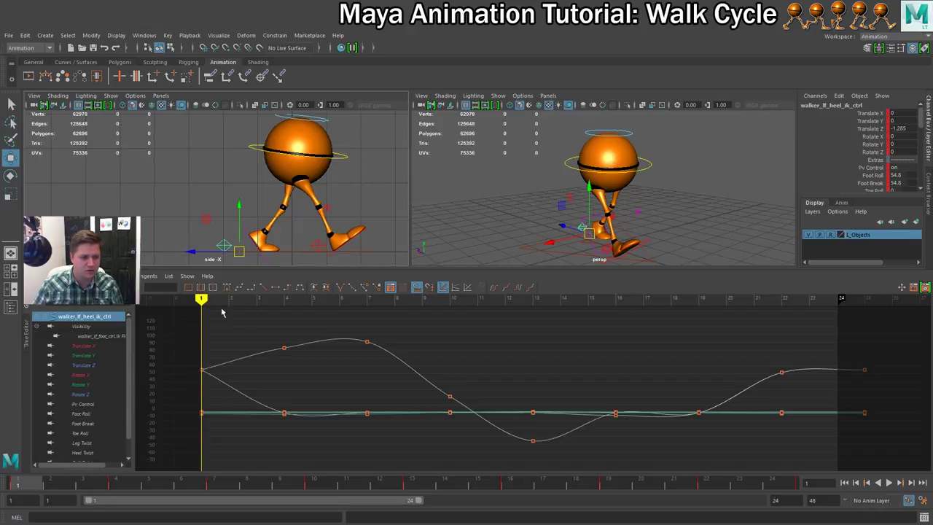
Step: Retune the tangents of the right heel's foot-plant keys around frame 8 and preview the walk
click(314, 243)
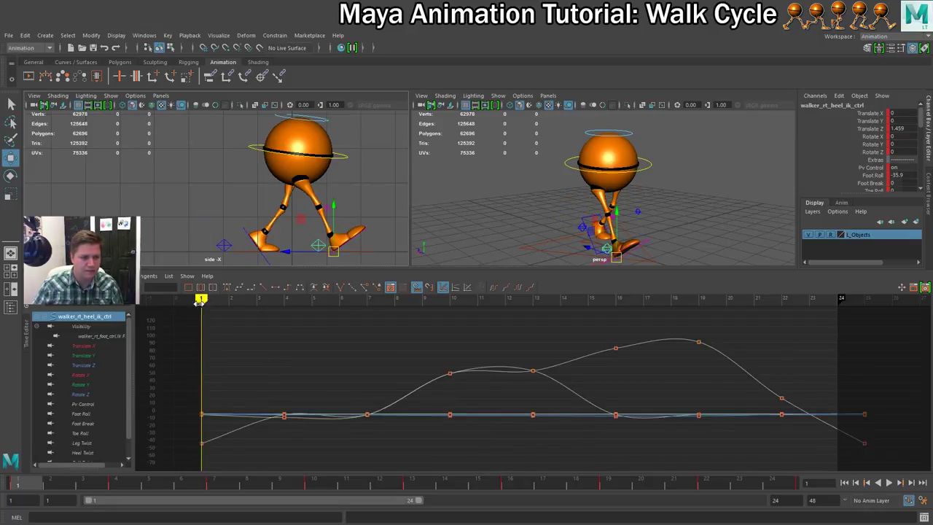
drag(199, 303, 333, 328)
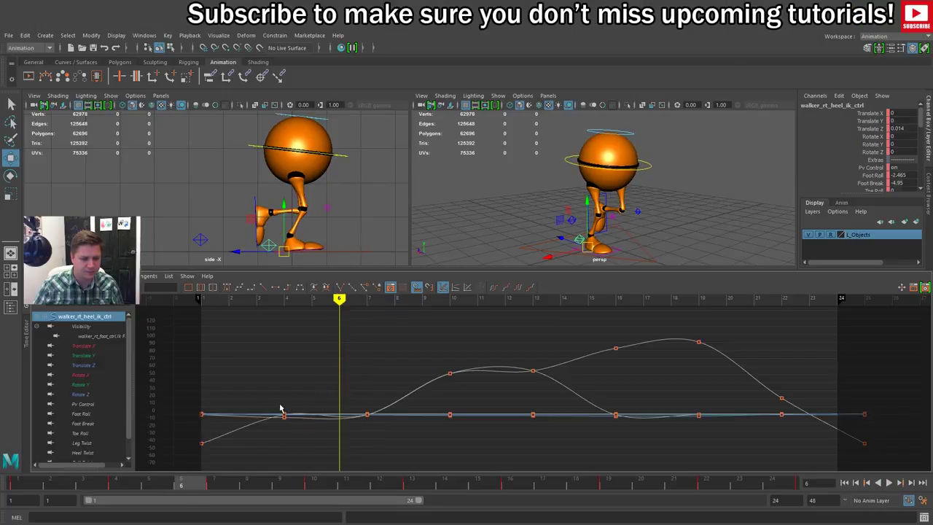
drag(366, 427, 370, 428)
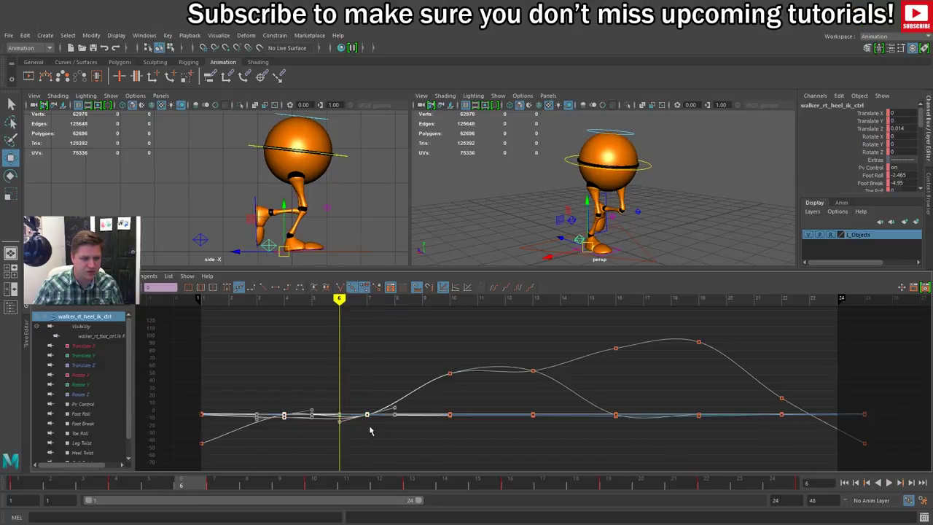
click(265, 287)
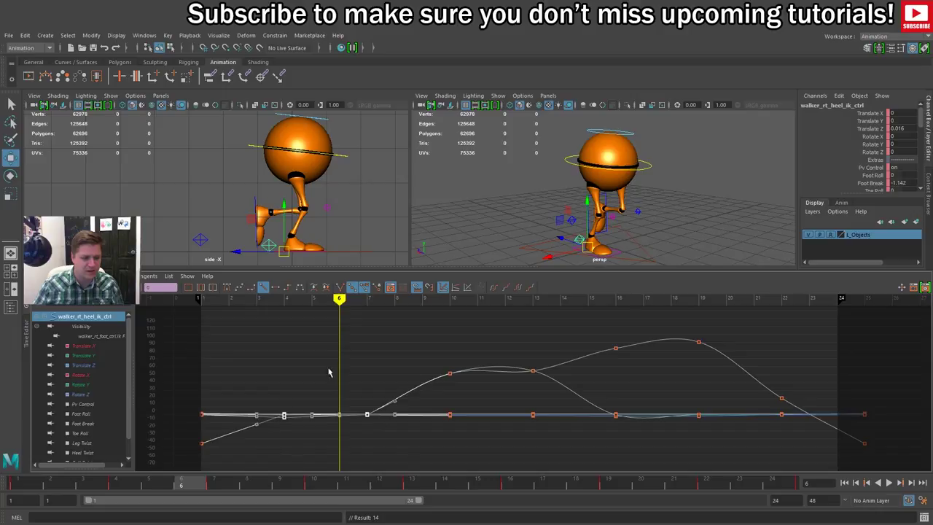
key(alt+v)
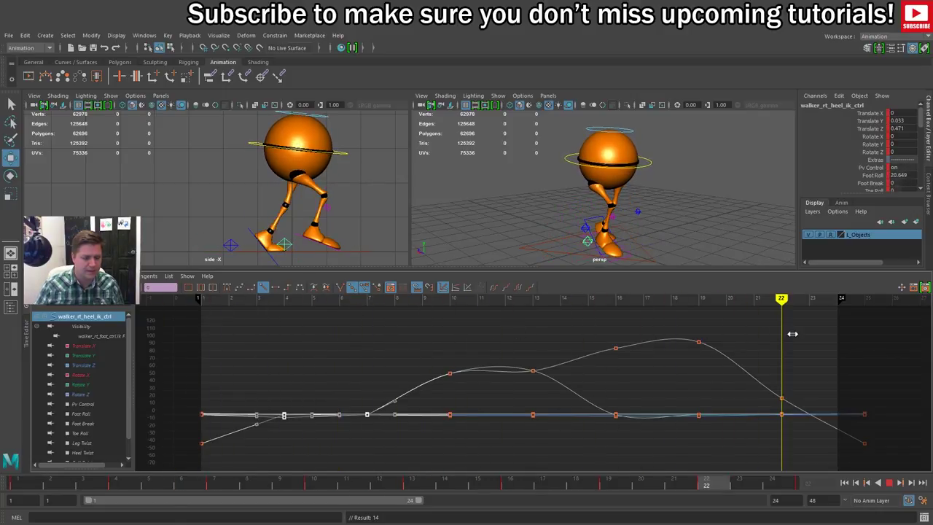
key(alt+v)
Step: Retune the tangents of the left heel's keys on frames 19–22, clear the selection, and replay
click(269, 246)
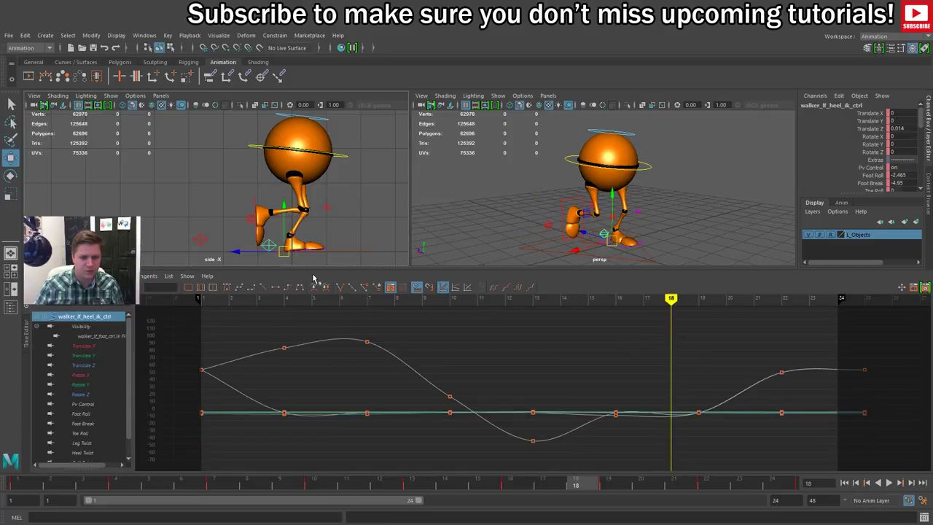
drag(704, 436, 704, 435)
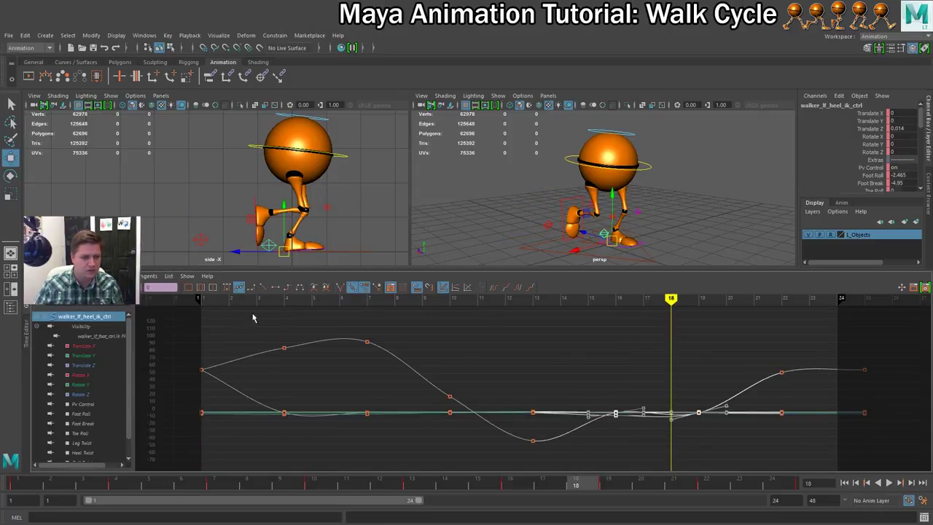
click(264, 287)
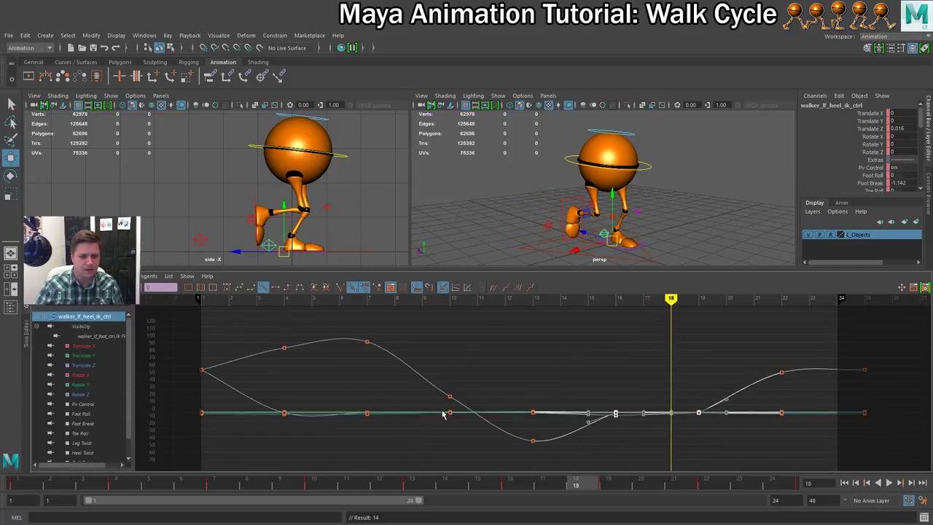
click(377, 210)
click(890, 483)
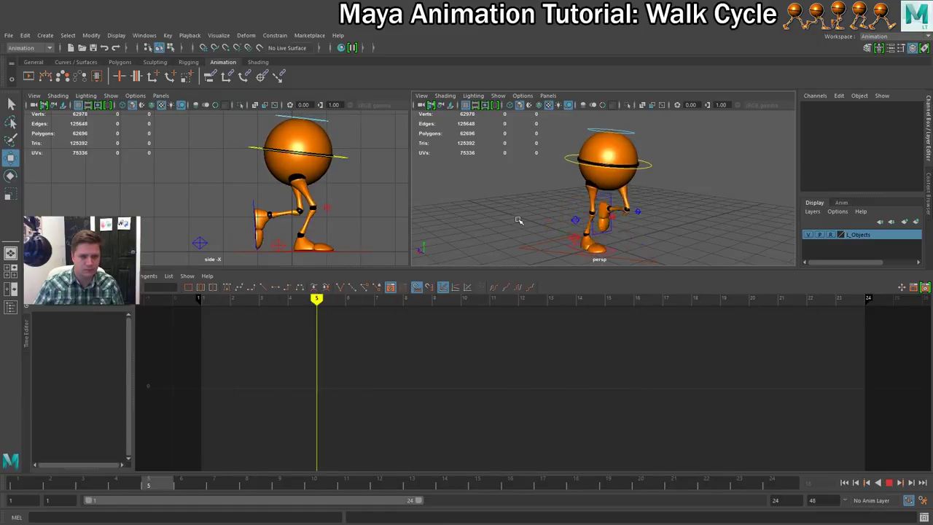
Step: Turn off NURBS curves in the perspective view and orbit it to a lower angle
scroll(498, 195, down, 3)
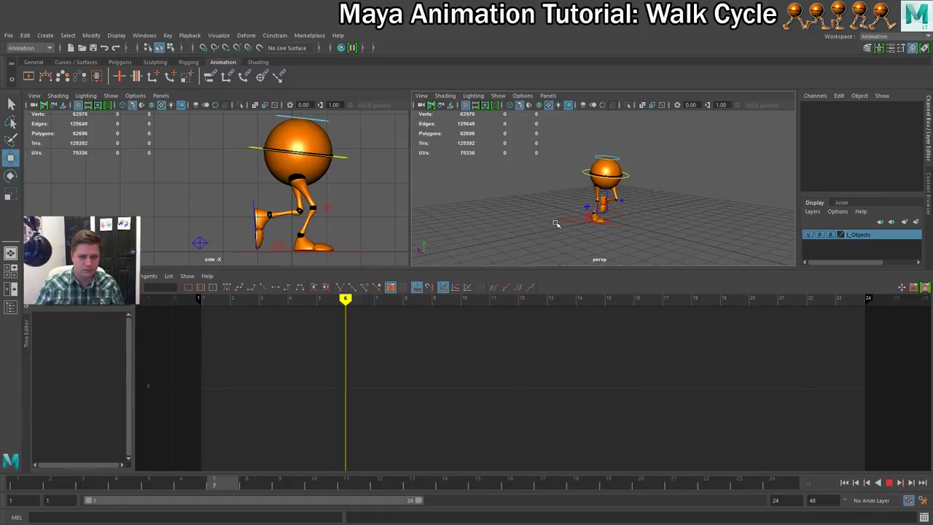
click(498, 96)
click(510, 148)
scroll(559, 191, up, 2)
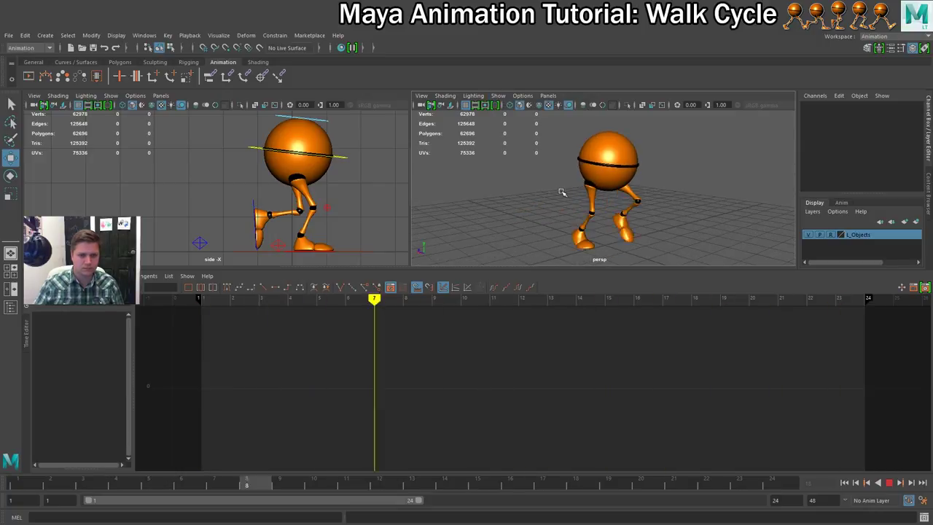
alt+drag(670, 219, 610, 215)
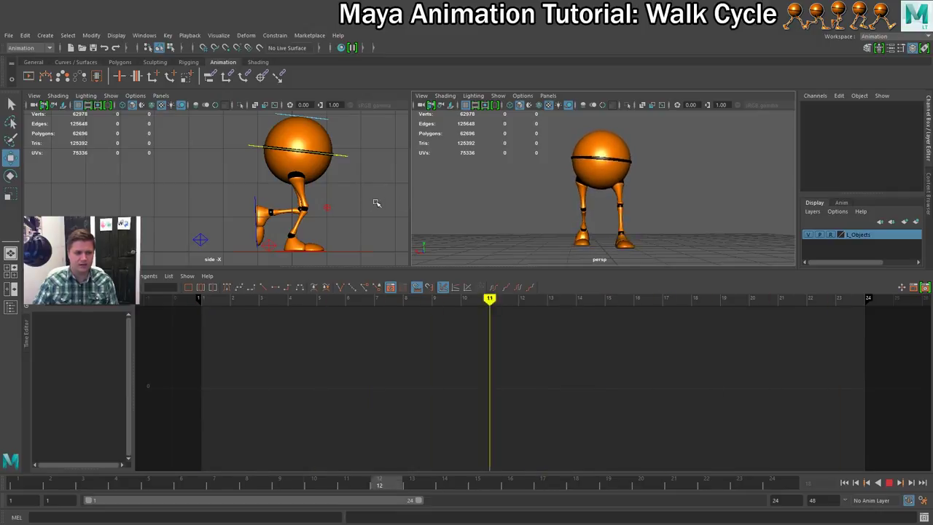
Step: Turn off NURBS curves in the side view as well
click(360, 201)
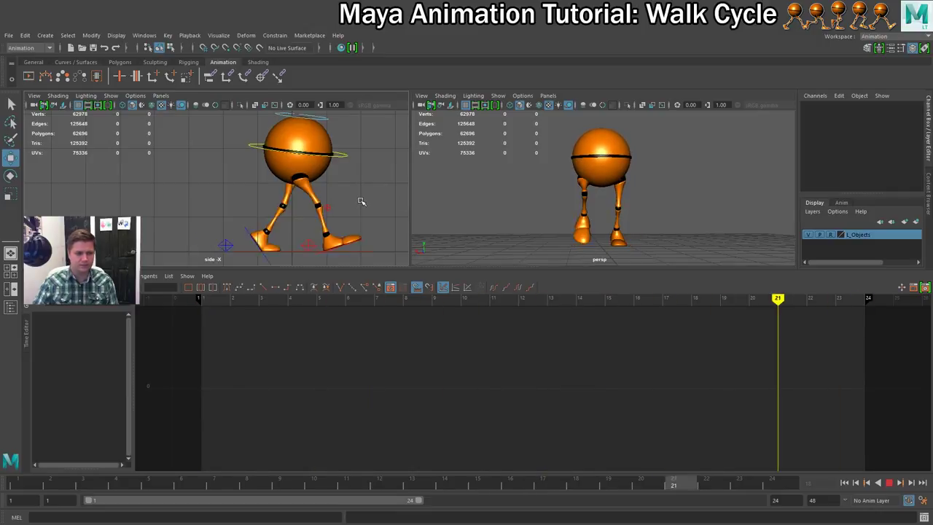
click(111, 96)
click(128, 148)
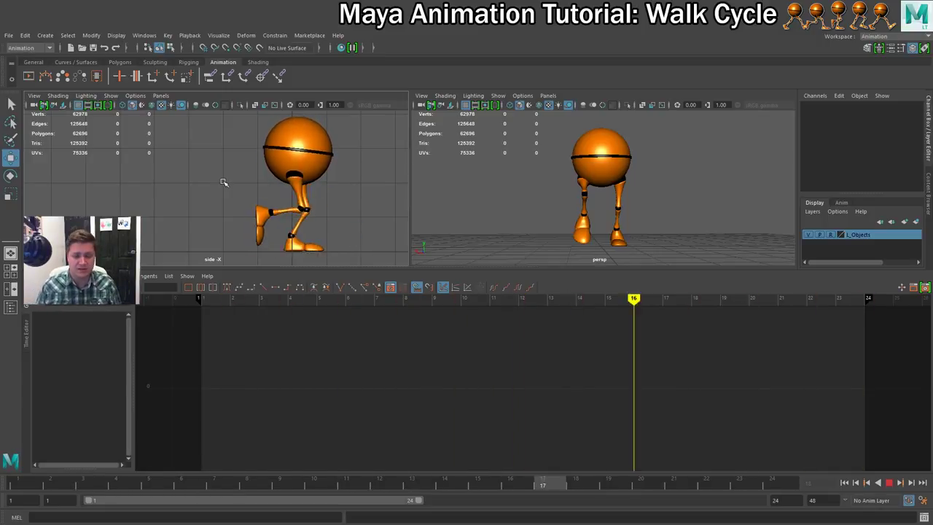
Step: Maximize the side viewport with Spacebar, then switch the enlarged panel to the persp camera
key(space)
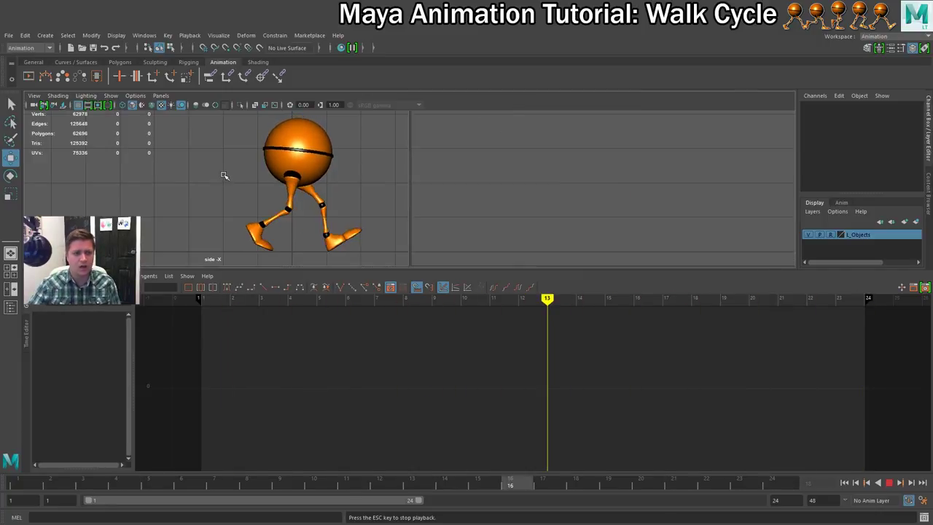
scroll(224, 180, up, 5)
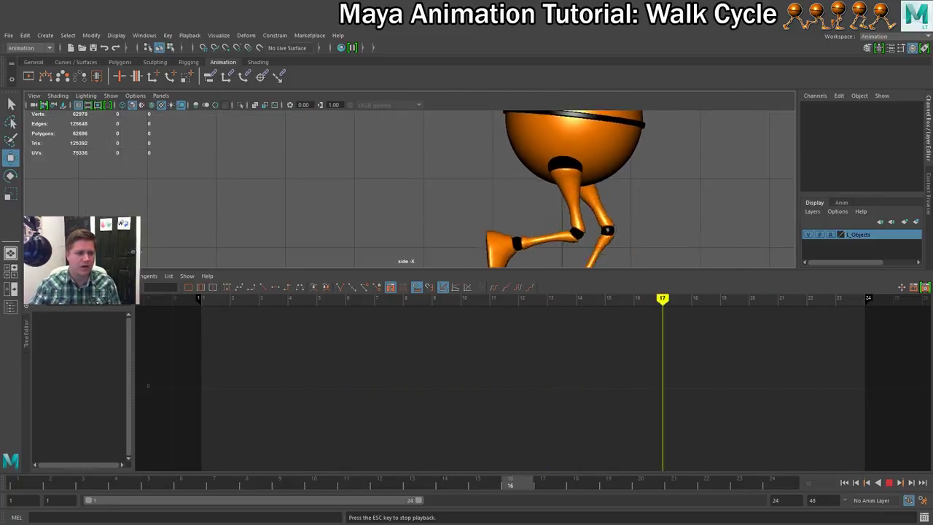
key(space)
key(space)
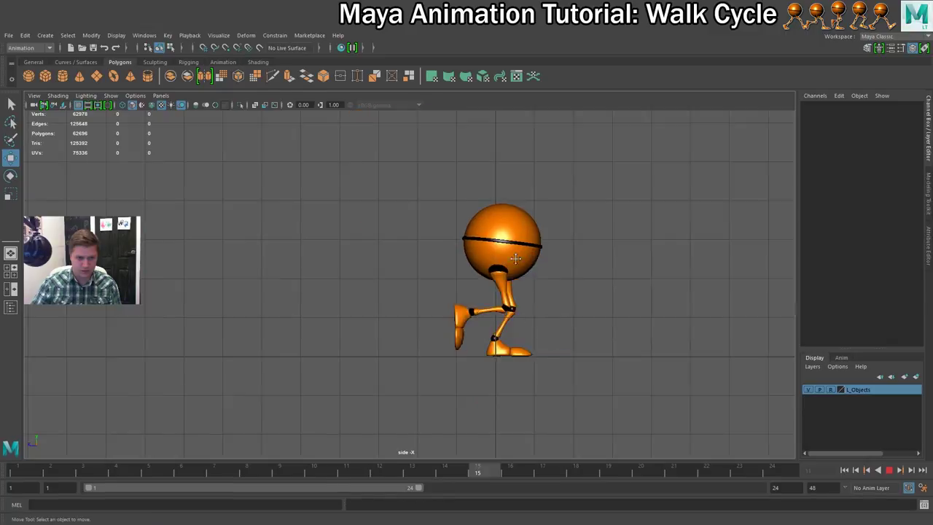